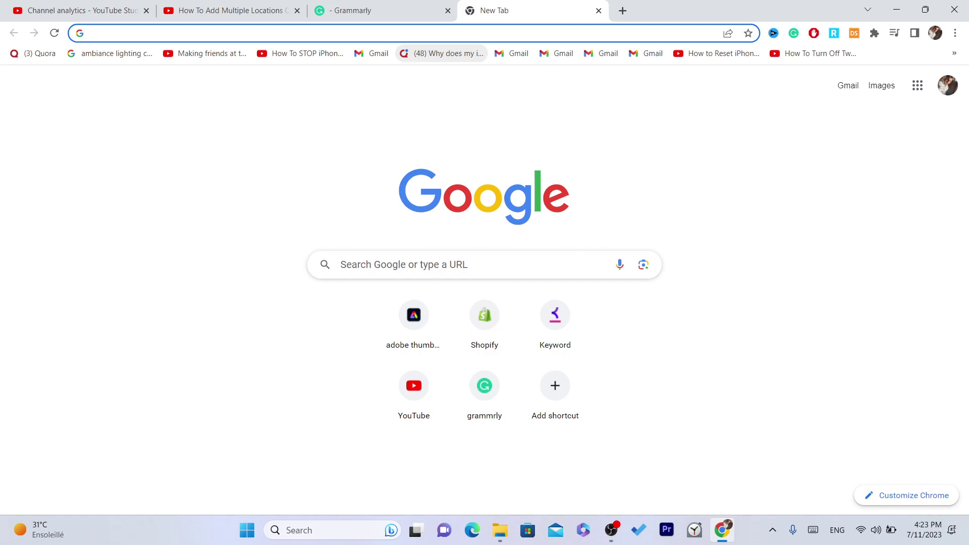
Step: Search the web for google maps and open the Google Maps site
text(Goo)
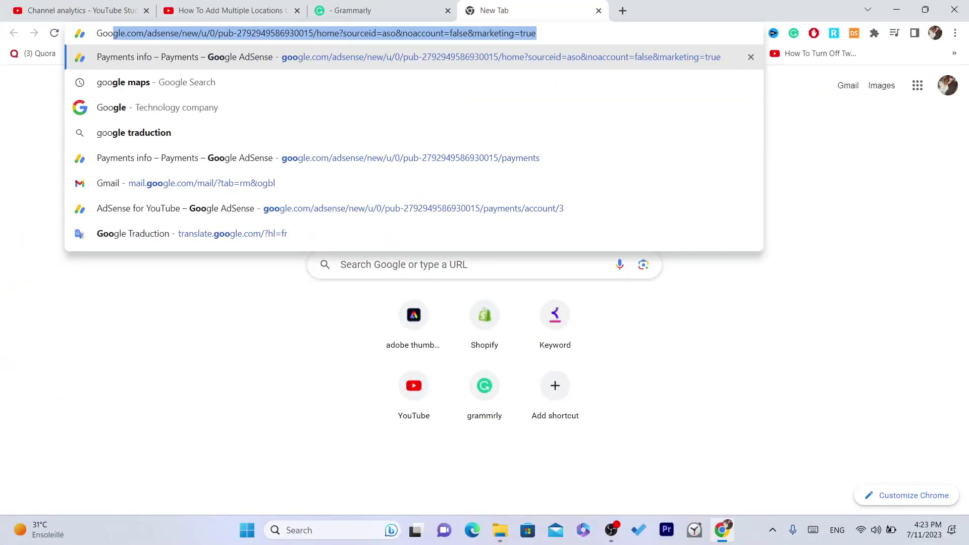
key(Down)
key(Return)
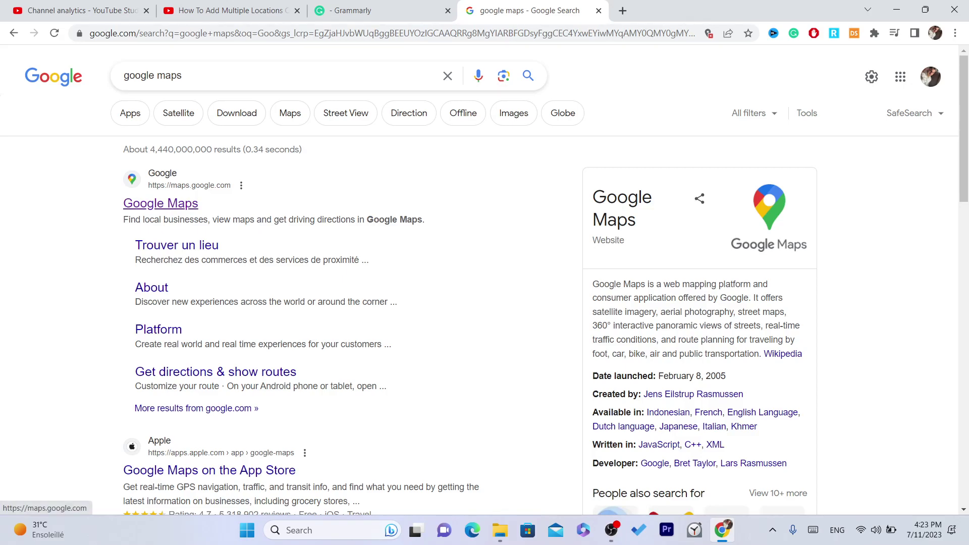
click(118, 457)
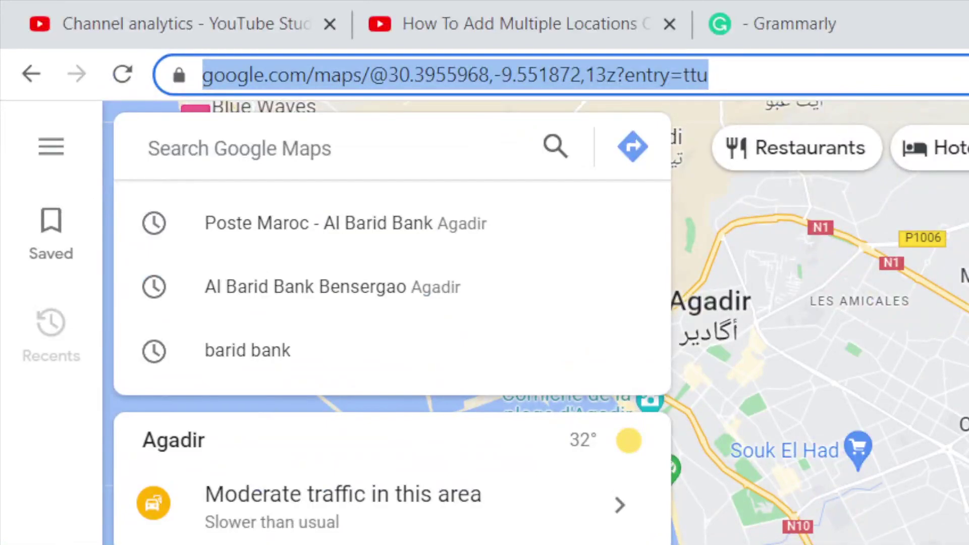
Step: Open My Maps from the saved maps in Google Maps and create a new map
click(51, 147)
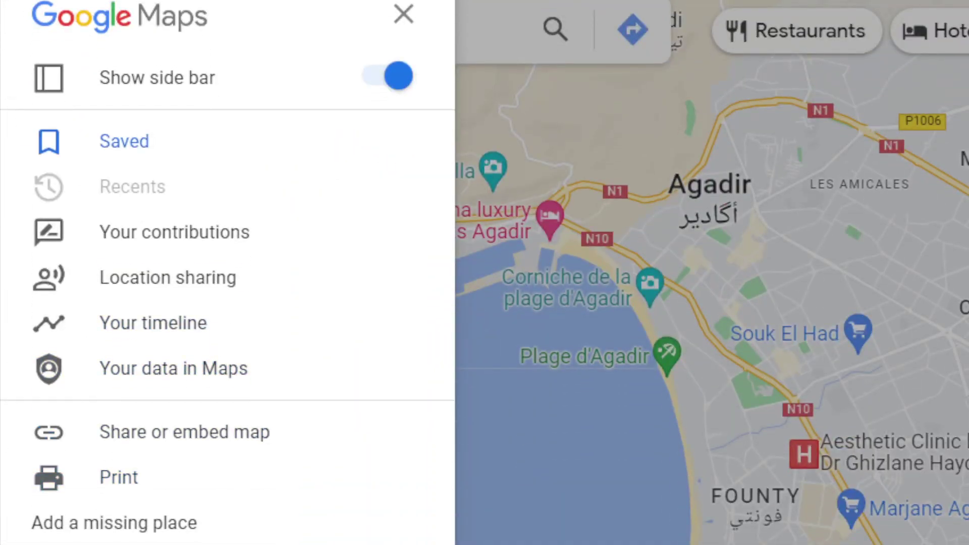
click(123, 141)
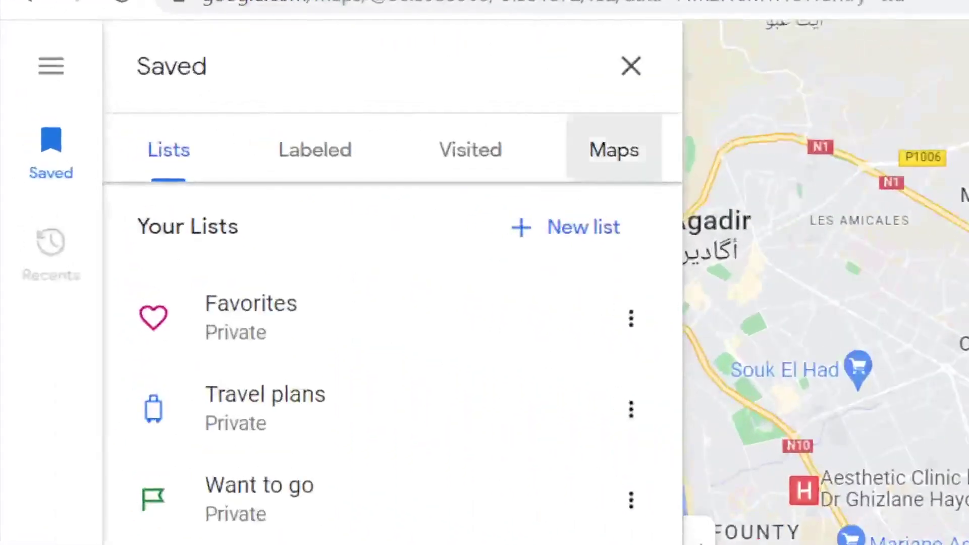
click(272, 102)
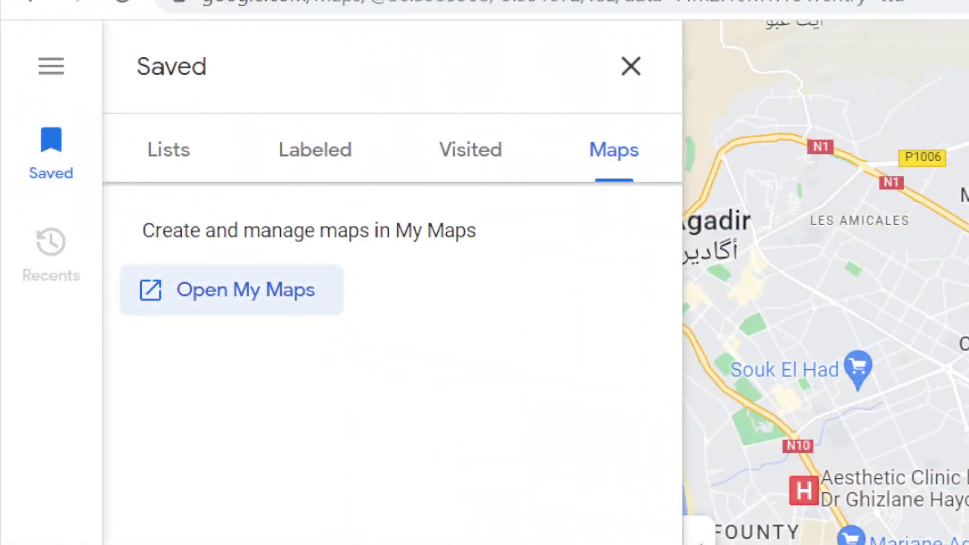
click(231, 289)
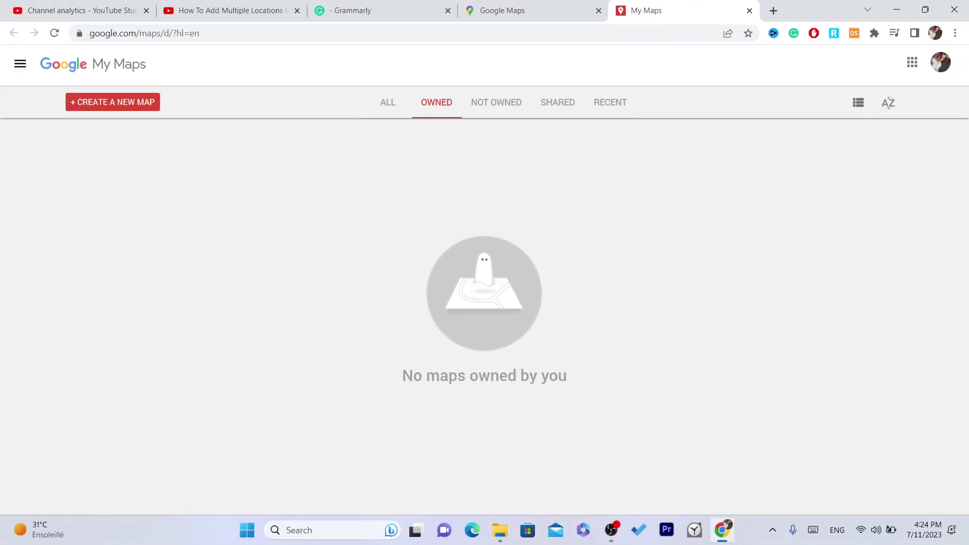
click(388, 102)
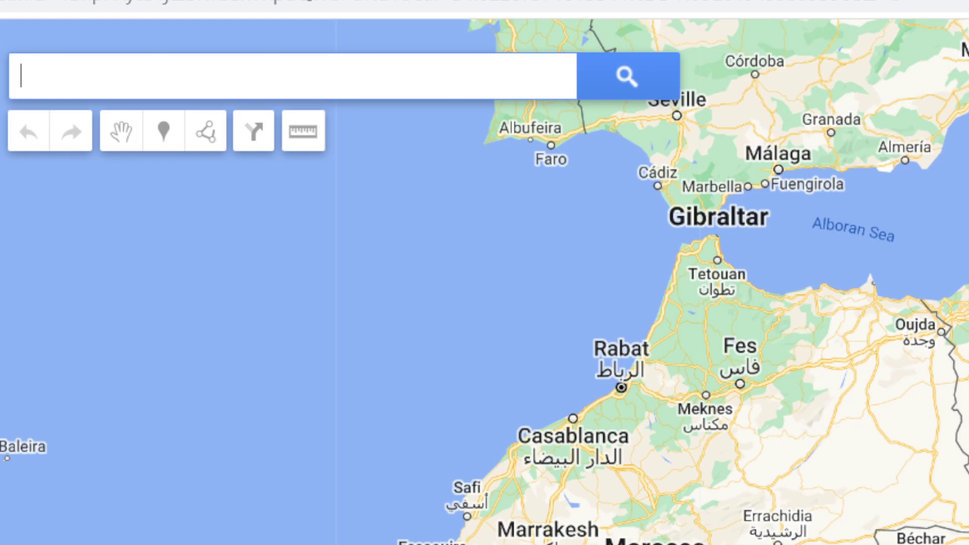
Step: Find Los Angeles, CA, USA and add it to the map as a marker
text(LOS)
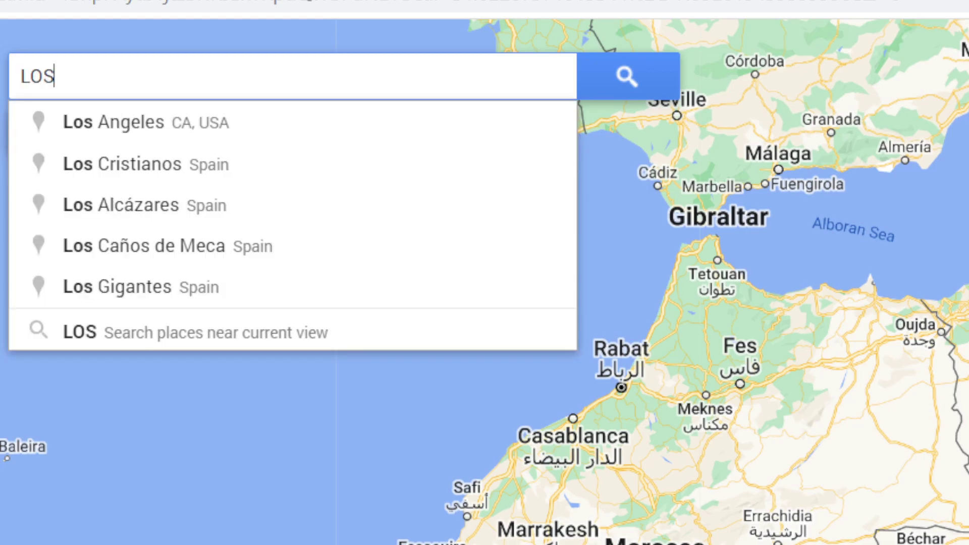
key(Return)
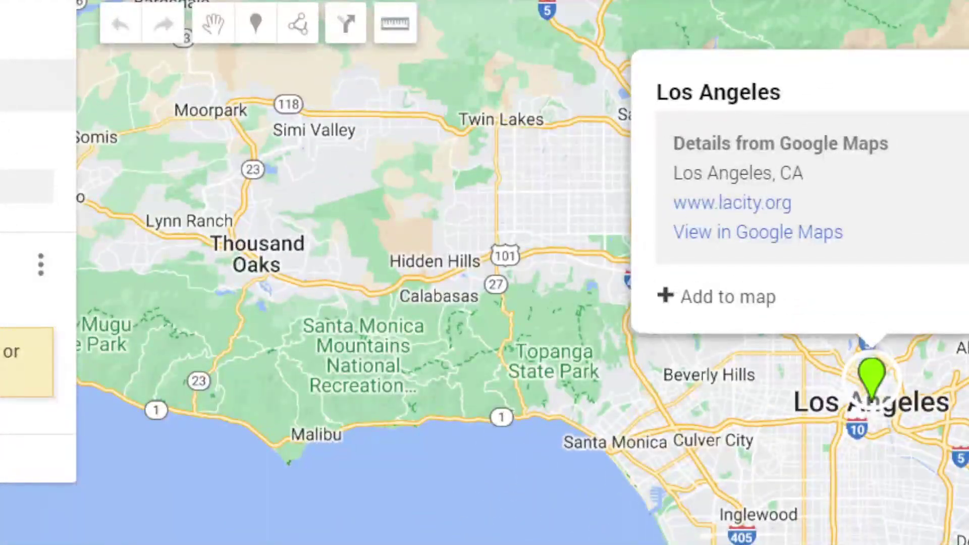
click(721, 295)
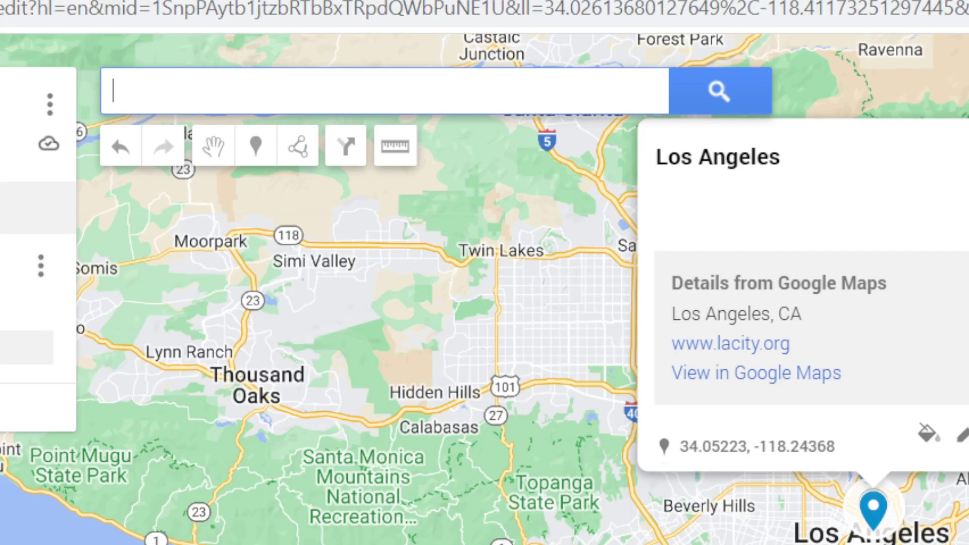
Step: Search the map for the state of Florida, USA
text(C)
key(BackSpace)
text(FLO)
key(Down)
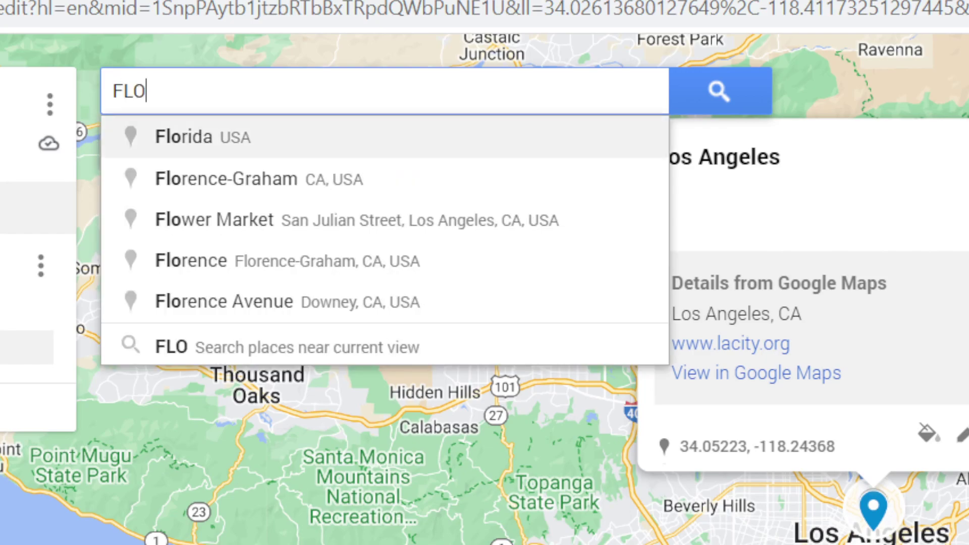
key(Return)
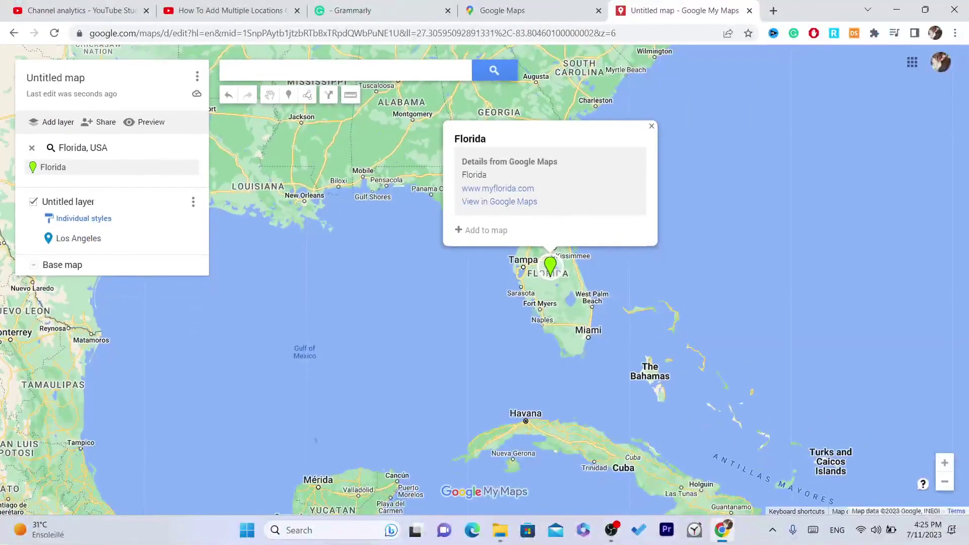
Step: Set the map's title to FLORIDA and save it
click(111, 102)
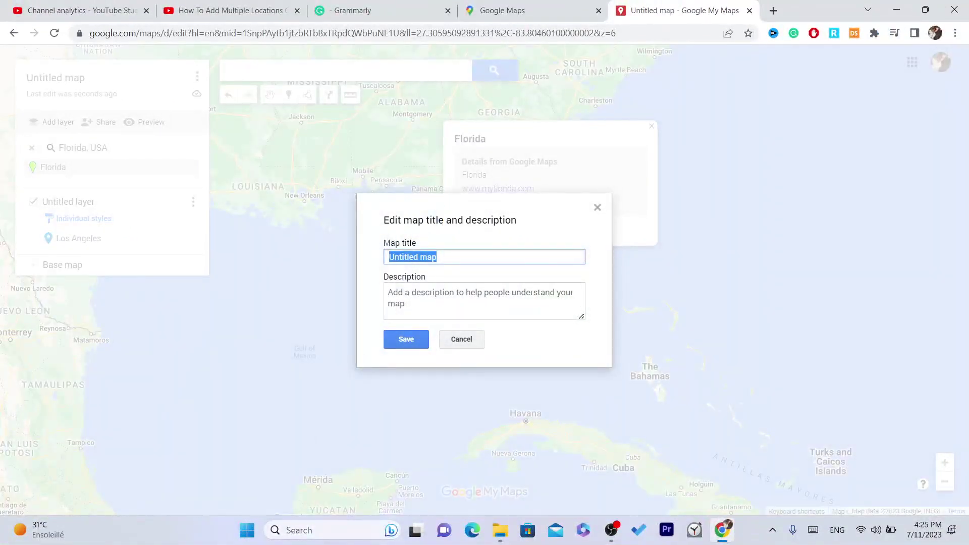
text(huhu)
key(BackSpace)
key(BackSpace)
key(BackSpace)
key(BackSpace)
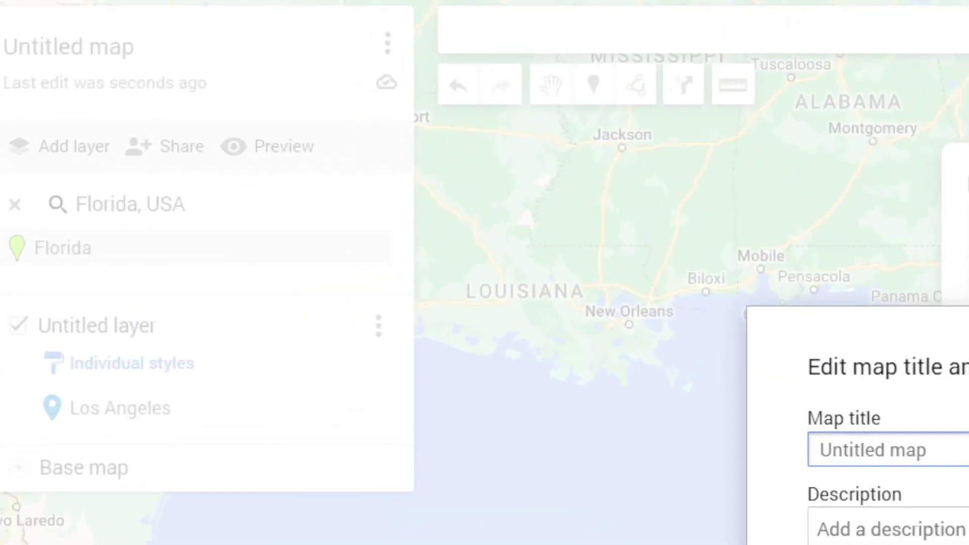
text(FLORIDA)
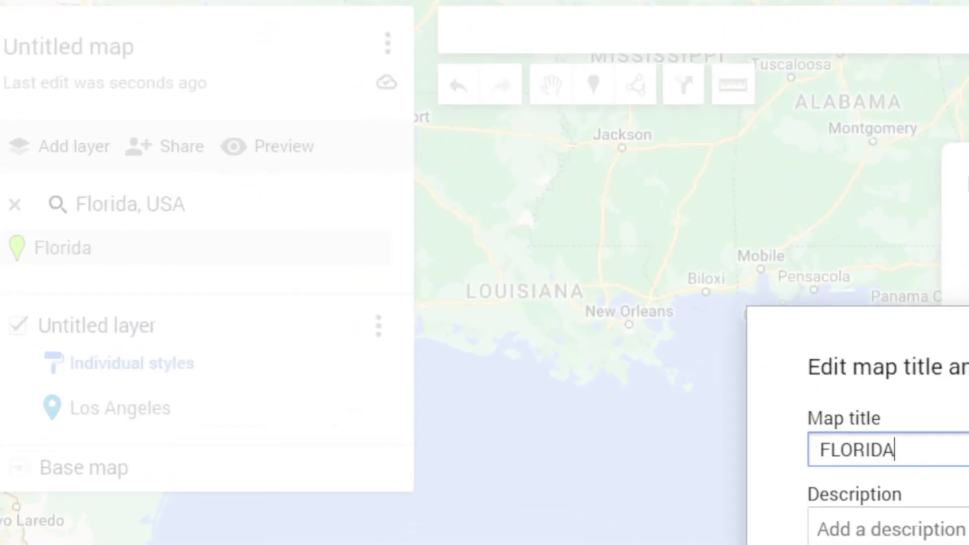
click(856, 463)
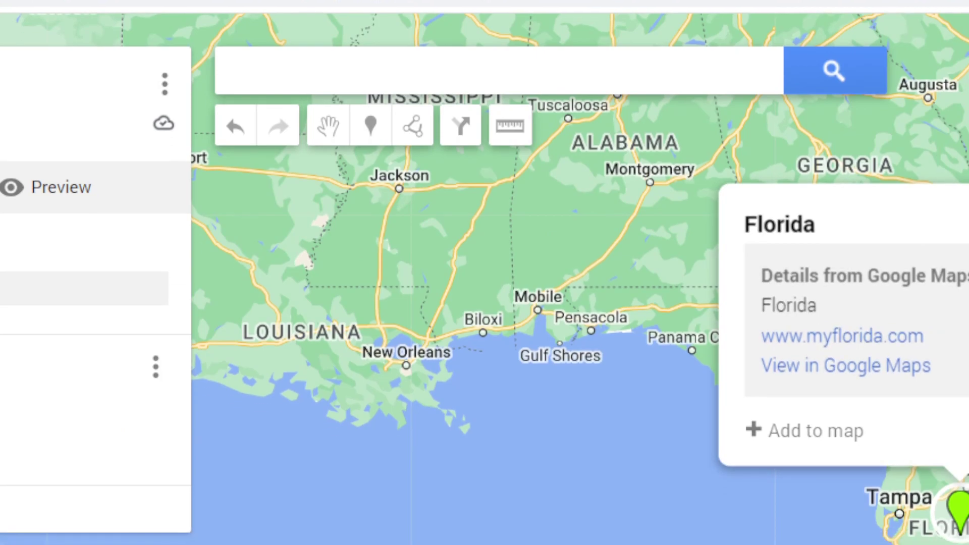
Step: Add the found Florida location to the map as a marker and close its details card
click(807, 444)
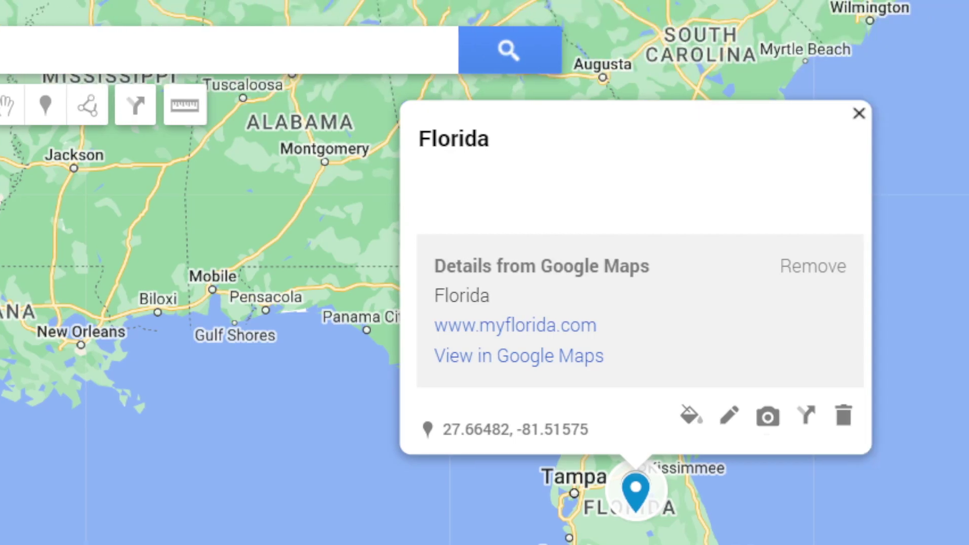
click(859, 113)
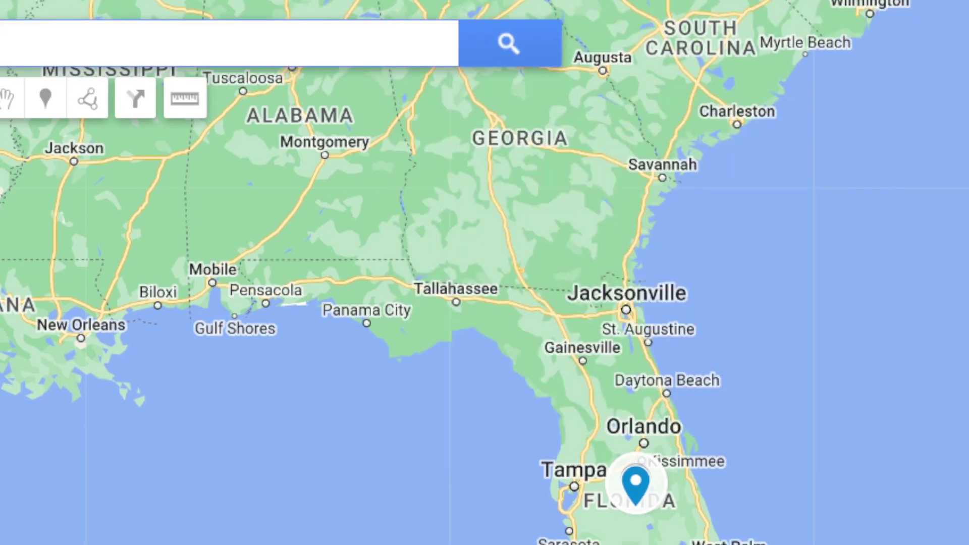
click(636, 482)
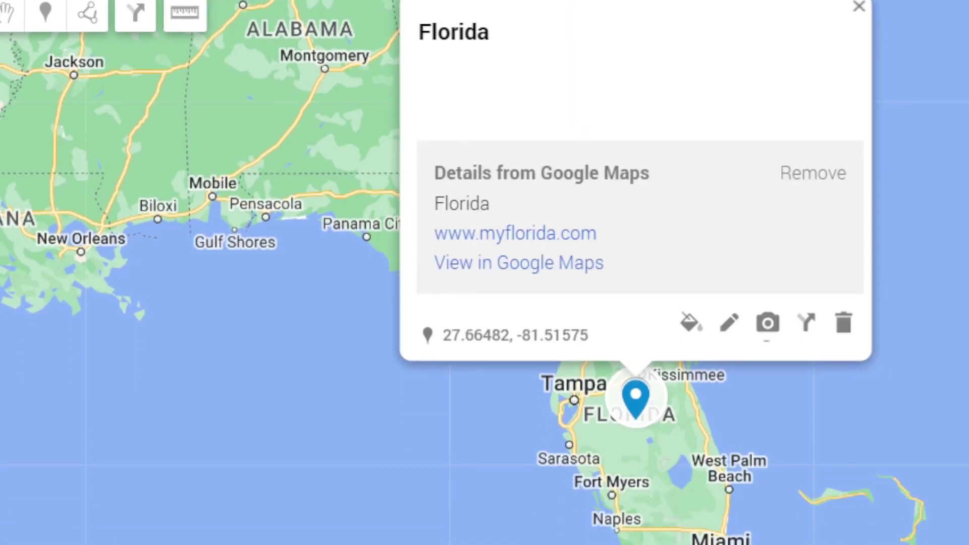
key(Escape)
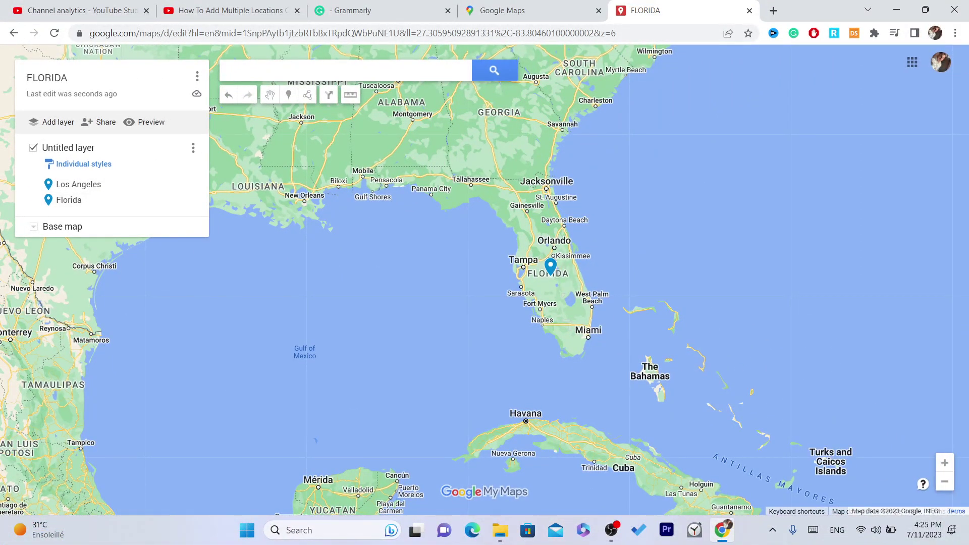
Step: Find Puerto Rico and add it to the map as a marker
click(225, 70)
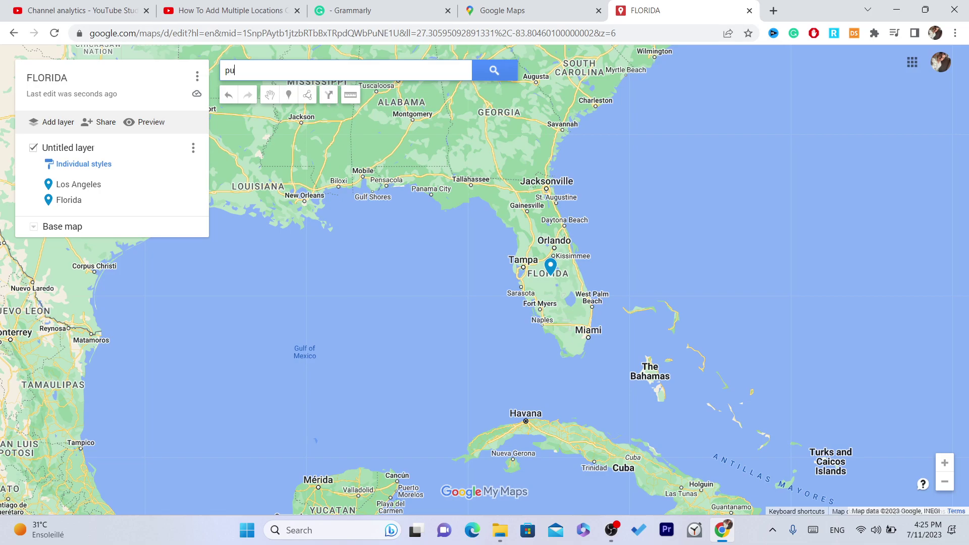
key(Down)
key(Return)
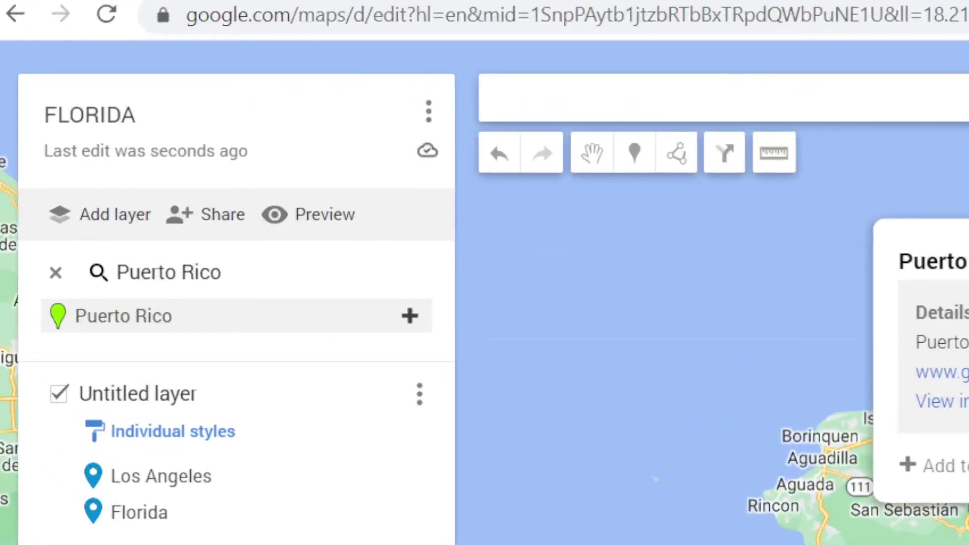
click(437, 234)
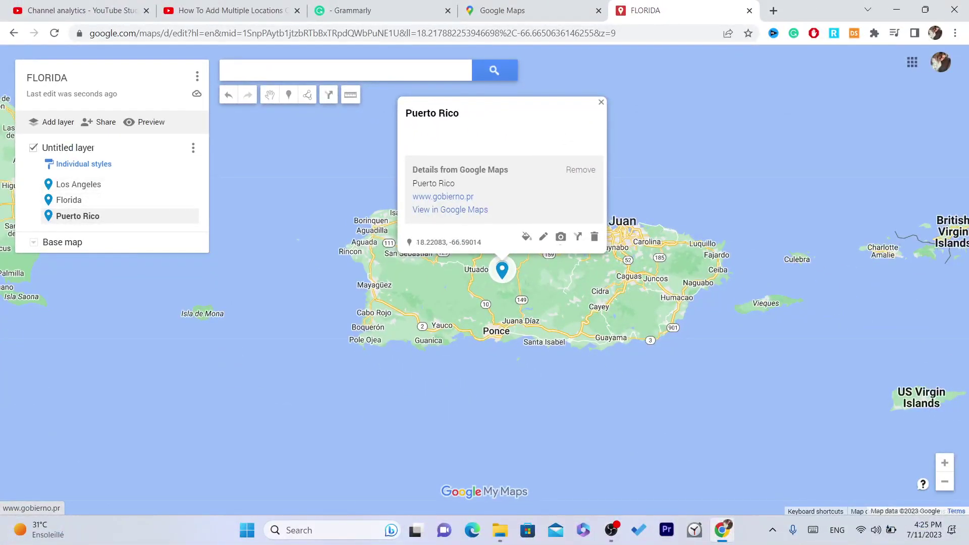
click(227, 71)
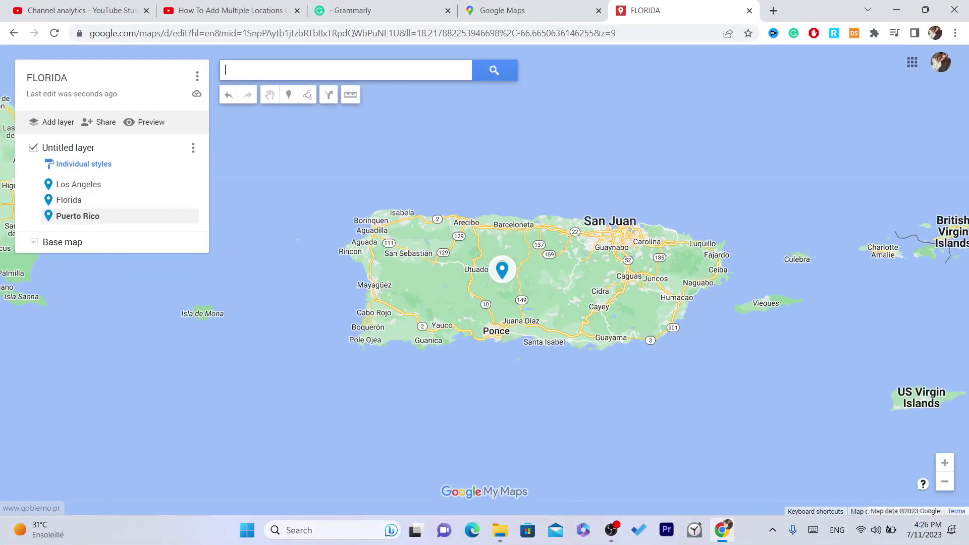
drag(605, 270, 750, 414)
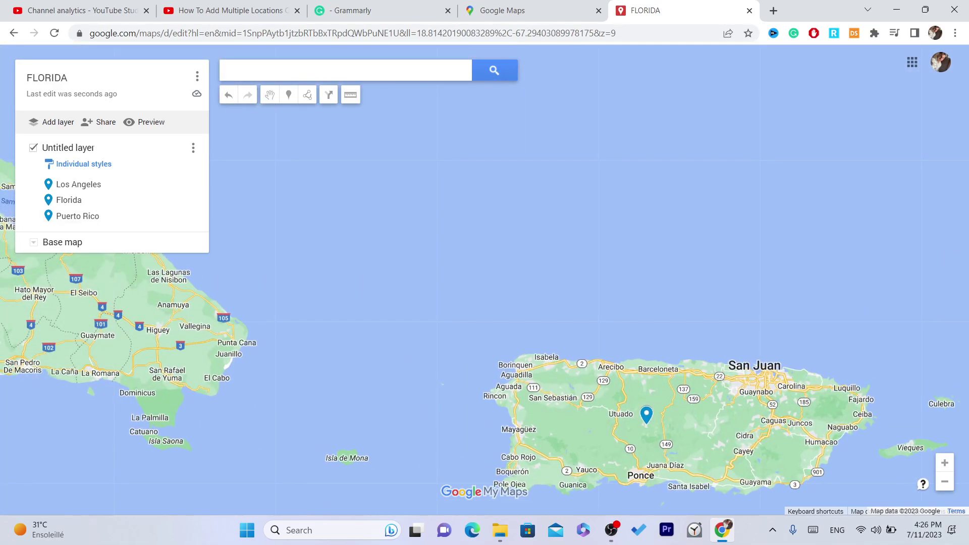
drag(605, 353, 506, 207)
drag(606, 353, 468, 224)
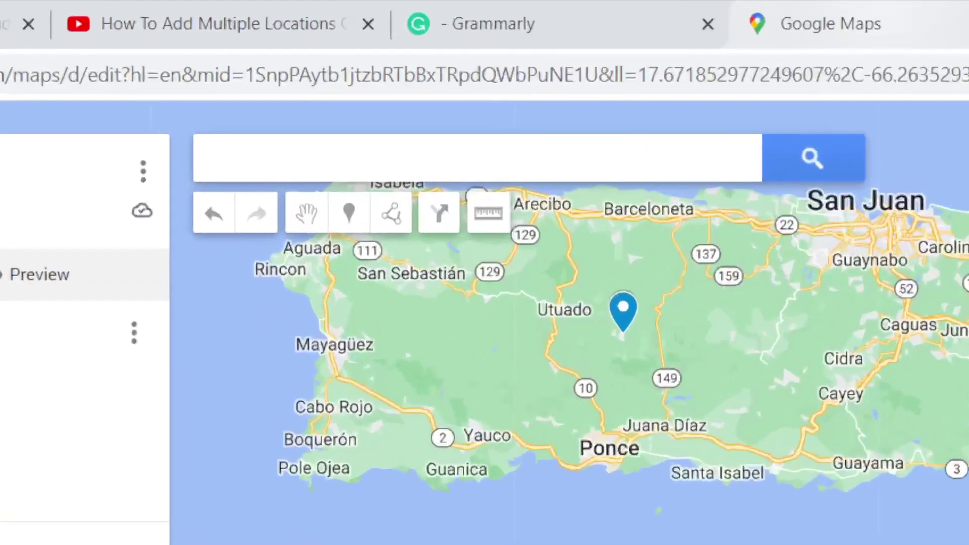
Step: Reload Google Maps to check its saved maps for the new FLORIDA map, and return to the map editor
click(502, 10)
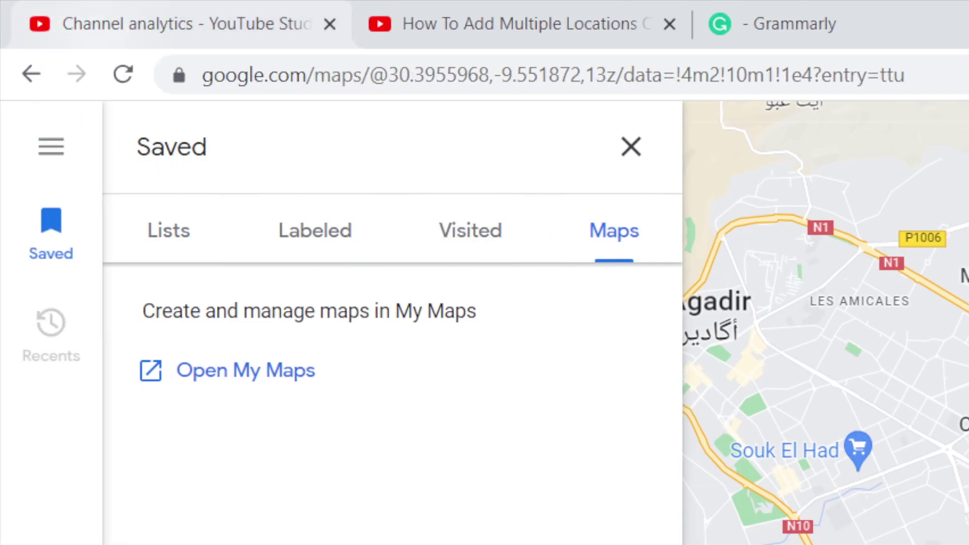
click(123, 74)
drag(908, 75, 438, 75)
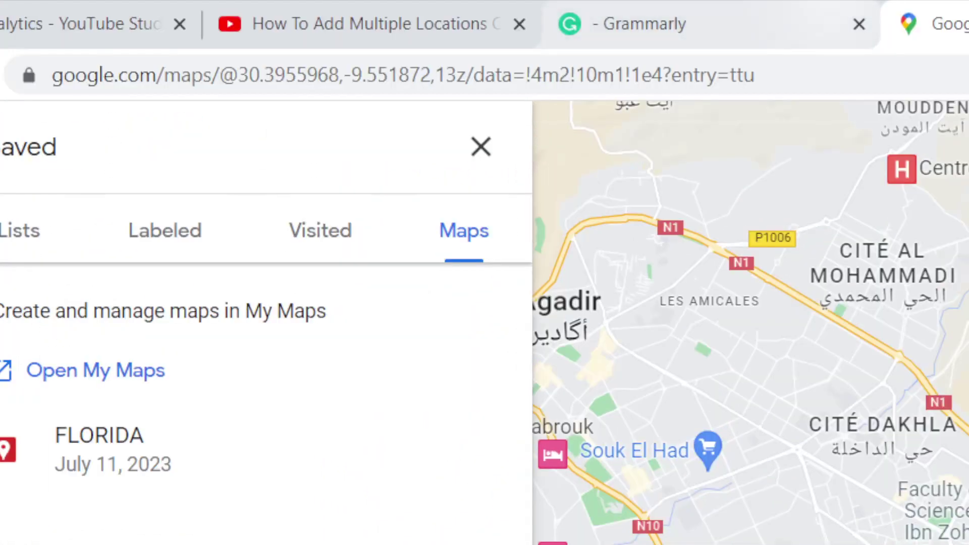
click(869, 23)
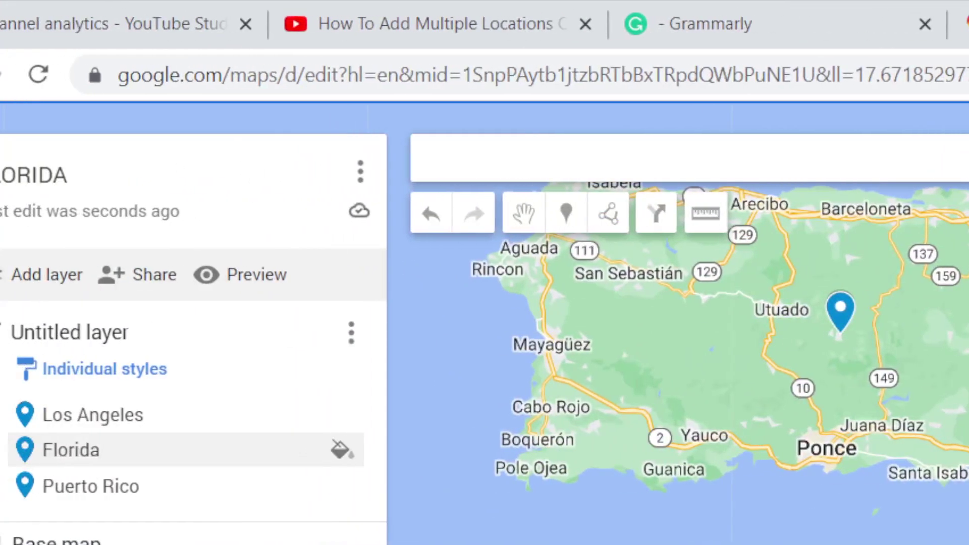
Step: Change the Los Angeles marker's color to orange-red
click(341, 414)
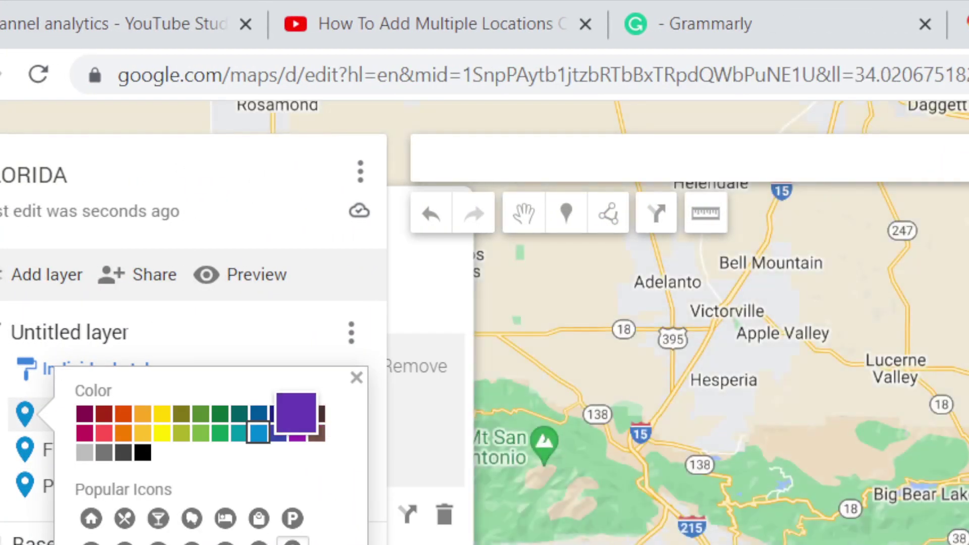
click(161, 432)
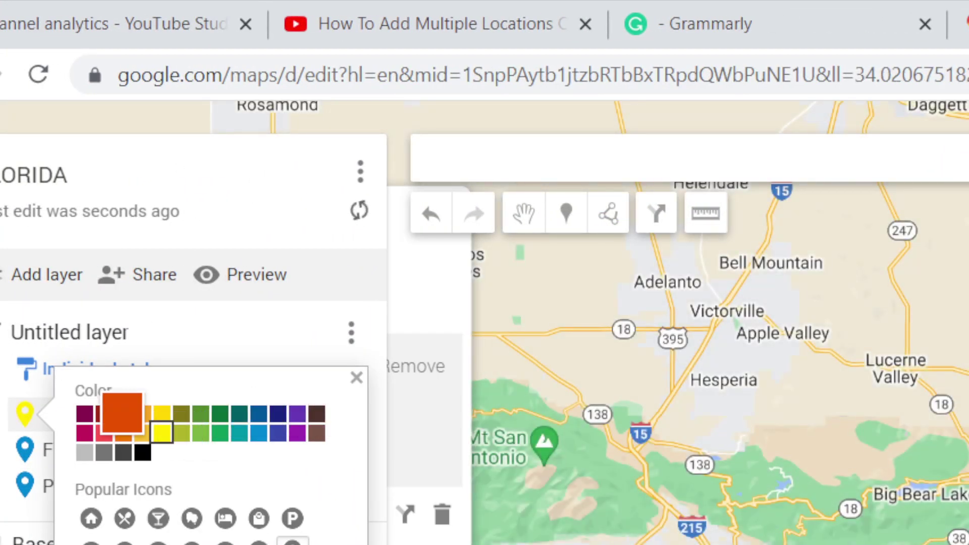
click(122, 412)
click(356, 378)
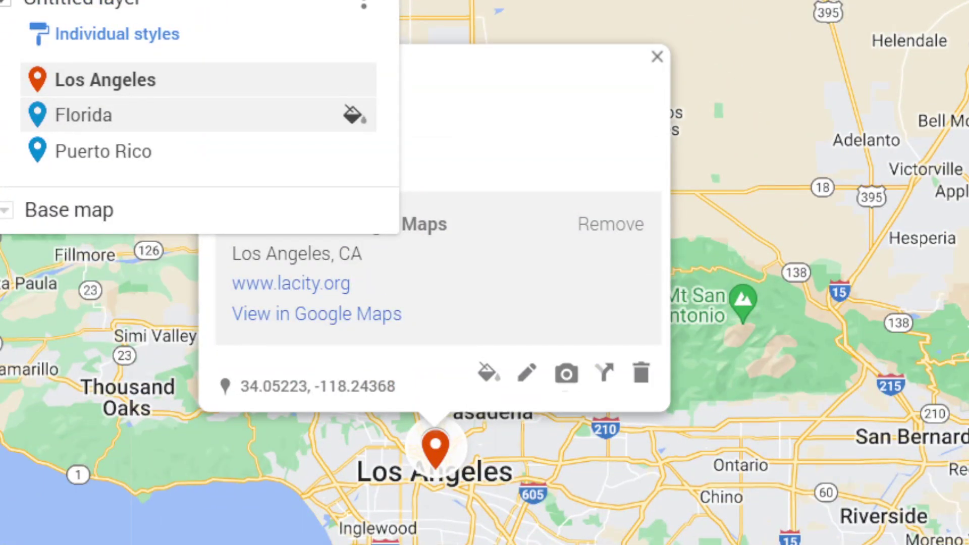
Step: Change the Florida marker's color to the same orange-red as the Los Angeles marker
click(355, 115)
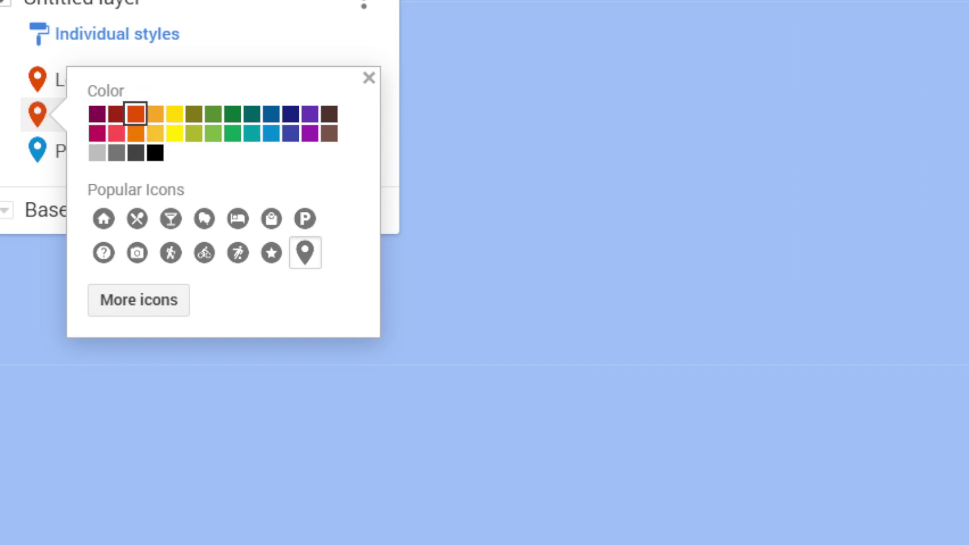
click(369, 78)
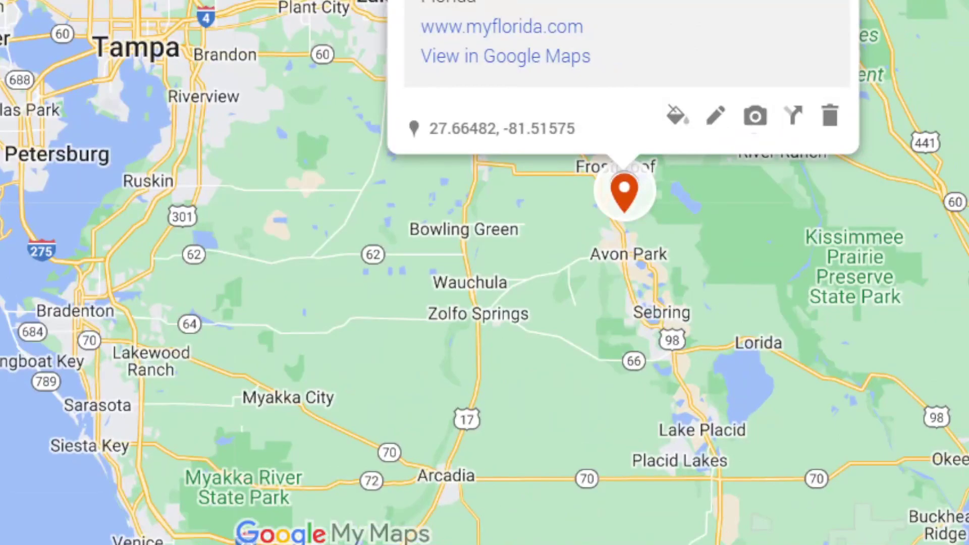
Step: Move the Florida marker west of Frostproof, to the area near Bowling Green
drag(624, 194, 79, 407)
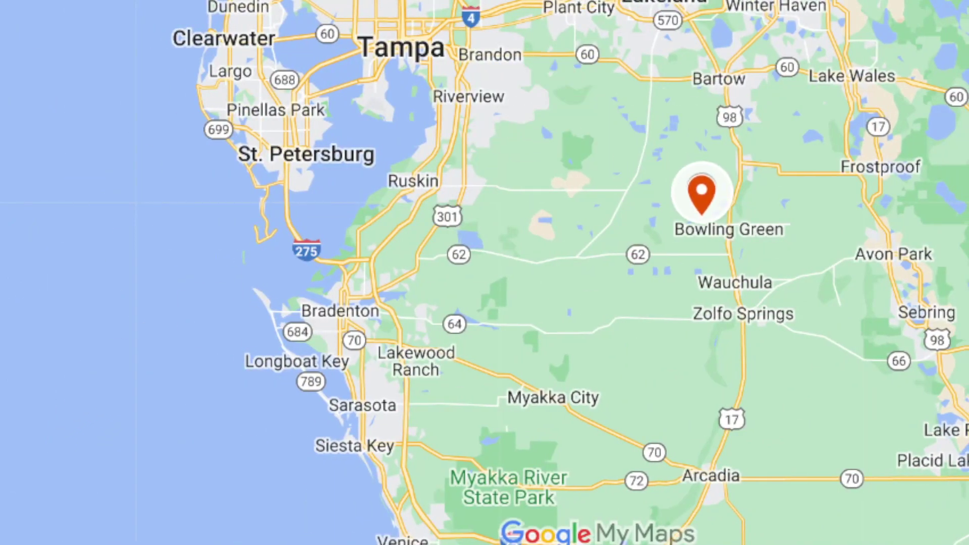
drag(701, 194, 791, 148)
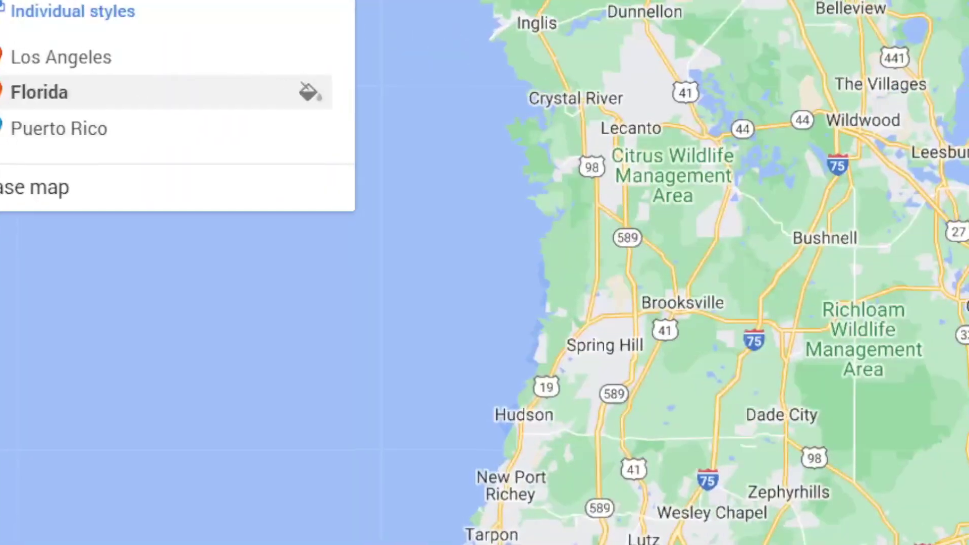
Step: Change the Puerto Rico marker's color to purple and close its details
click(59, 128)
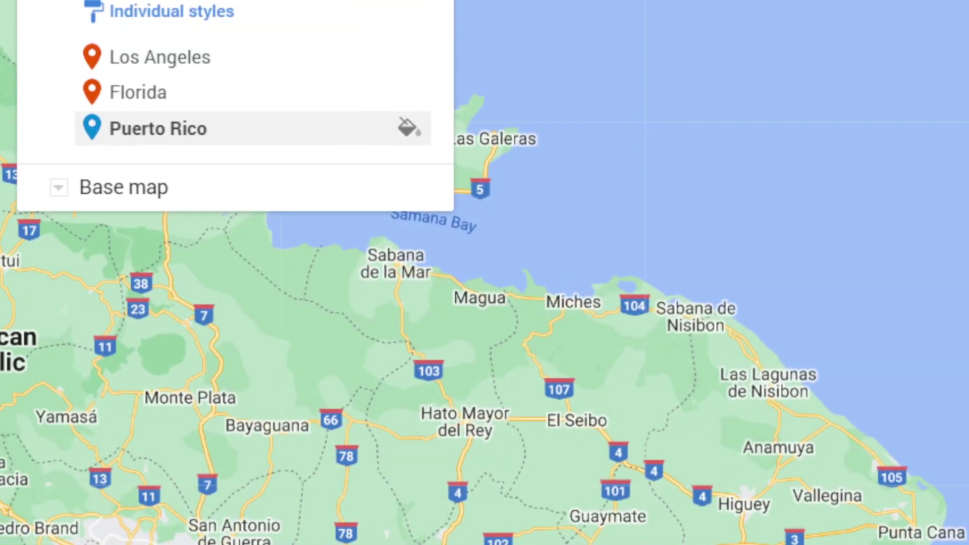
click(407, 127)
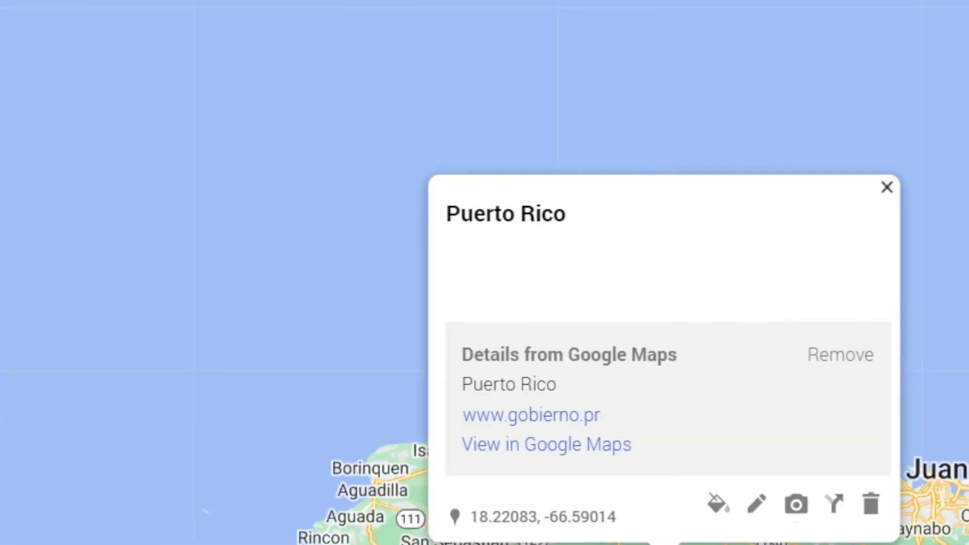
key(Escape)
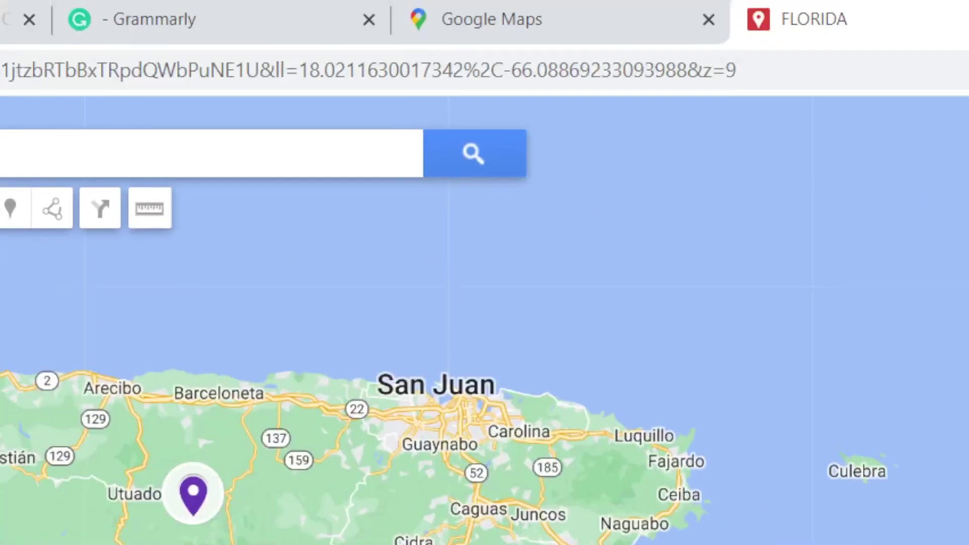
Step: Switch to Google Maps and reload the page to refresh its saved maps
click(541, 20)
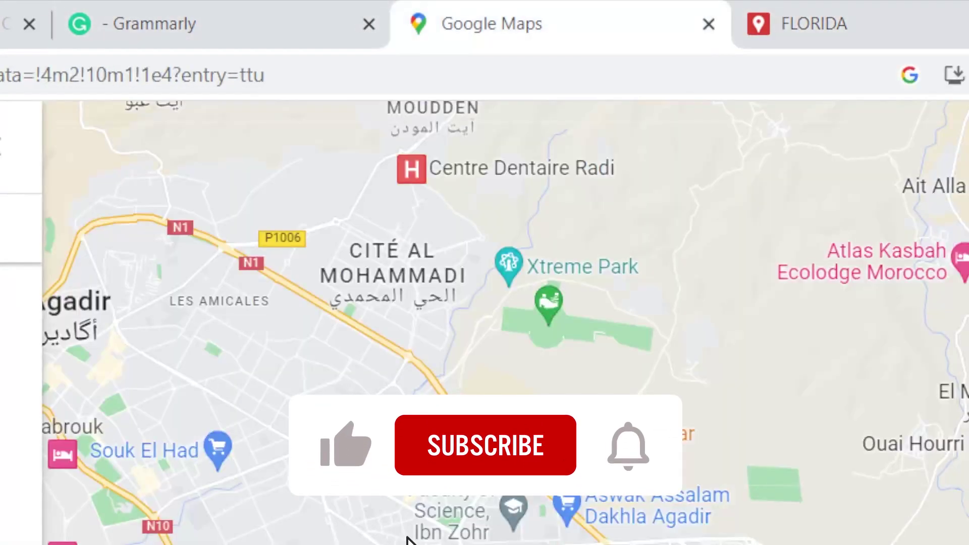
click(57, 74)
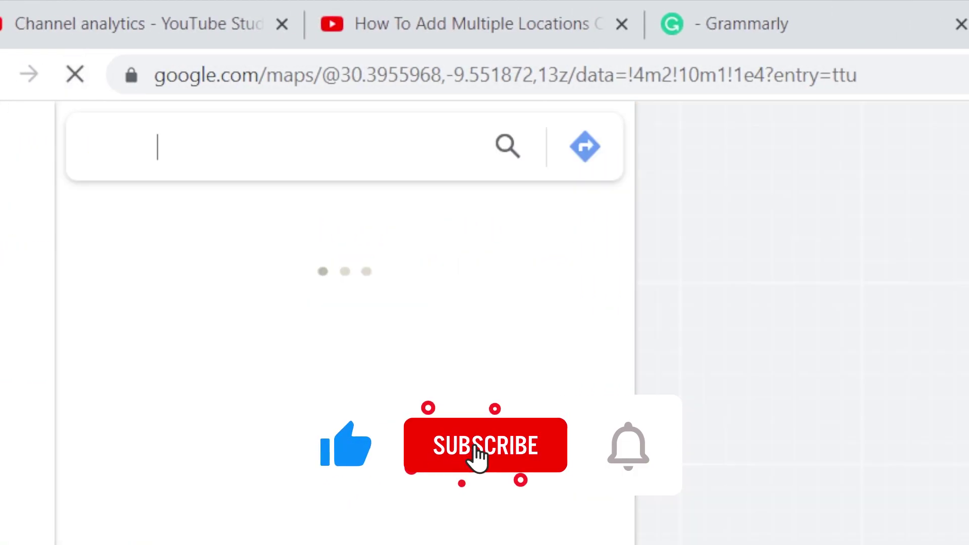